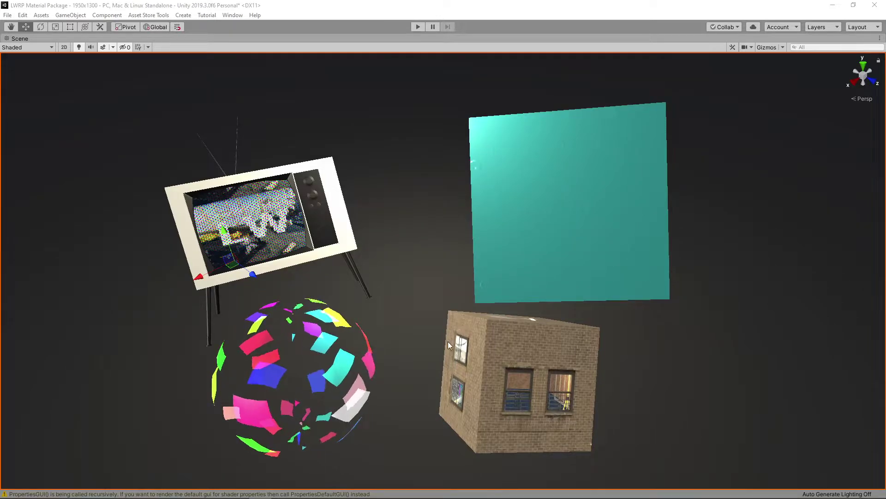
# - Select the teal water plane and orbit the view toward the old TV's pixelated screen
pyautogui.click(561, 230)
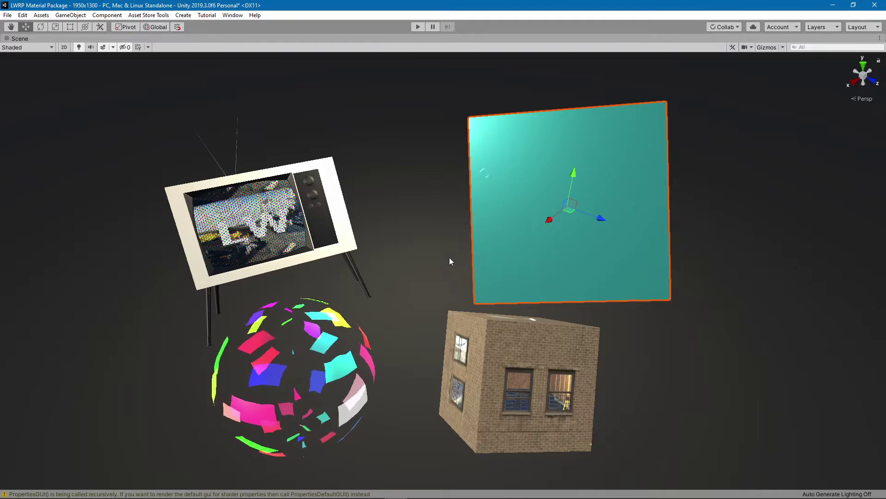
pyautogui.keyDown('alt'); pyautogui.moveTo(382, 231); pyautogui.dragTo(360, 229); pyautogui.keyUp('alt')
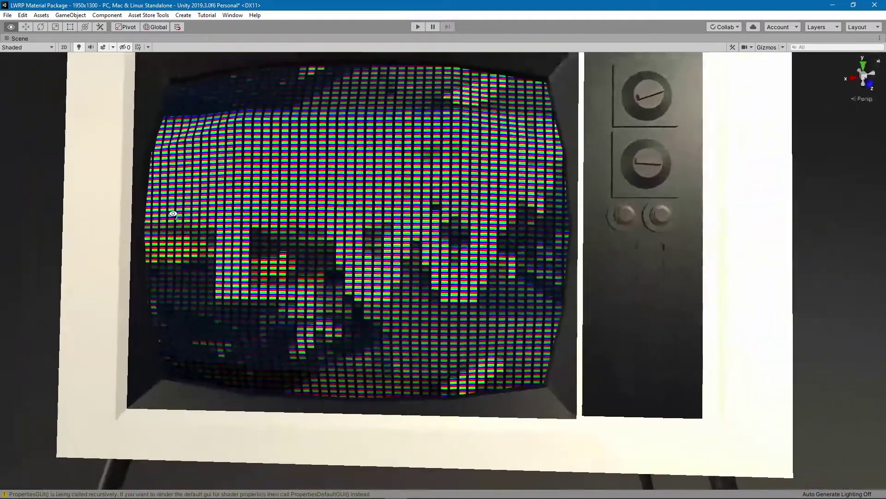
# - On TV_2:polySurface2's Old Screen Mat, set Mask Tiling 53.61, LED Width 0.708, LED Height 0.282
pyautogui.hotkey('shift', 'space')
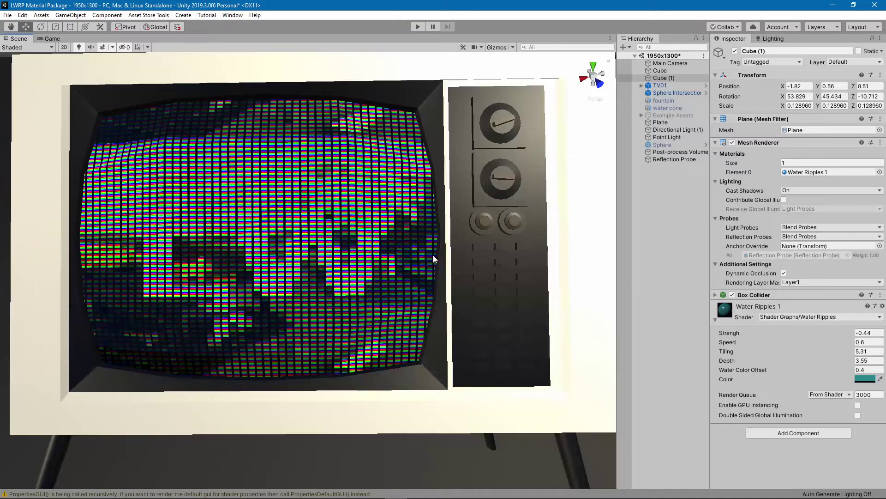
pyautogui.click(345, 248)
pyautogui.click(322, 252)
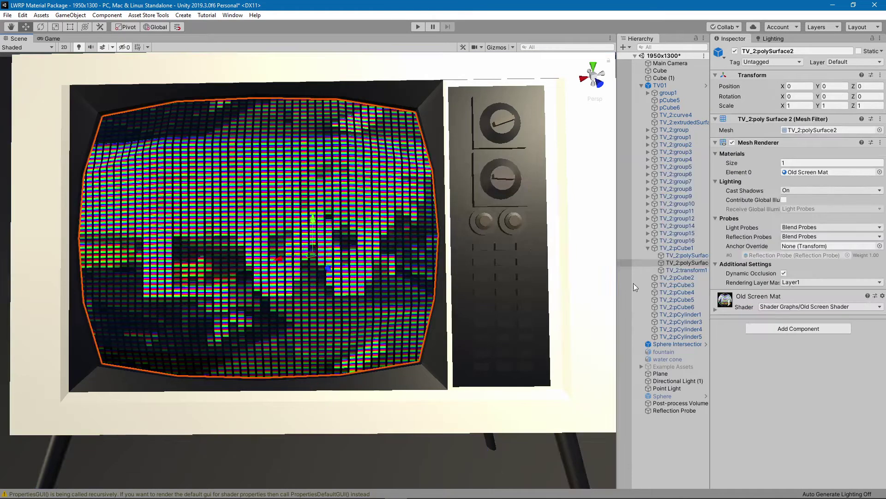
pyautogui.click(728, 308)
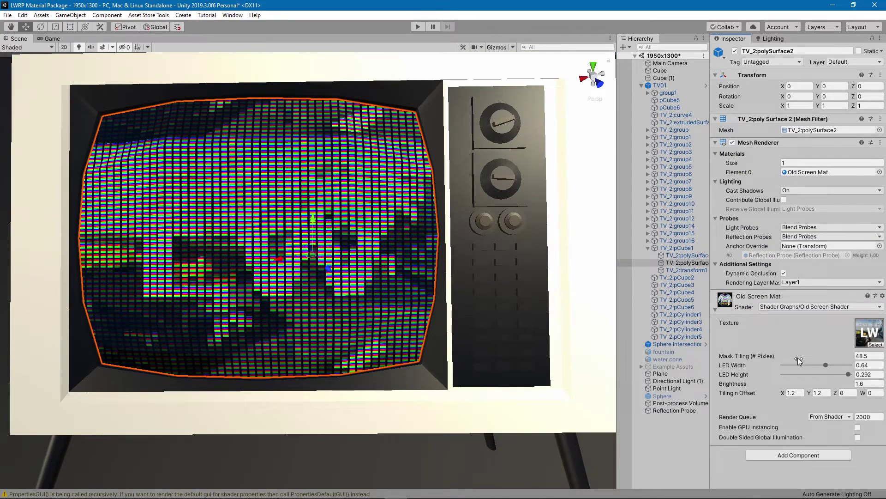
pyautogui.moveTo(797, 357); pyautogui.dragTo(841, 383)
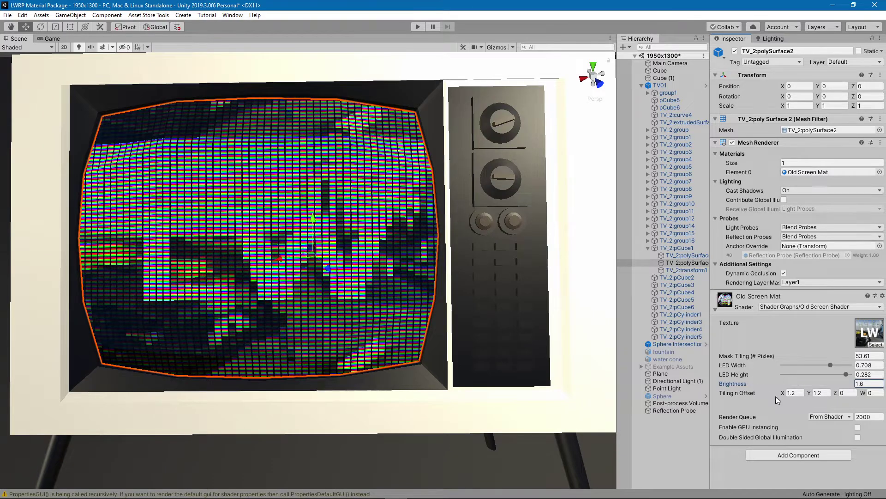
pyautogui.moveTo(788, 397); pyautogui.dragTo(791, 397)
pyautogui.hotkey('ctrl', 'z')
# - Give Cube (1)'s Water Ripples Strength -0.66, Speed 0.57, Tiling 14.11 and Depth 6.64
pyautogui.scroll(-6, 400, 214)
pyautogui.moveTo(400, 215); pyautogui.dragTo(476, 217, button='right')
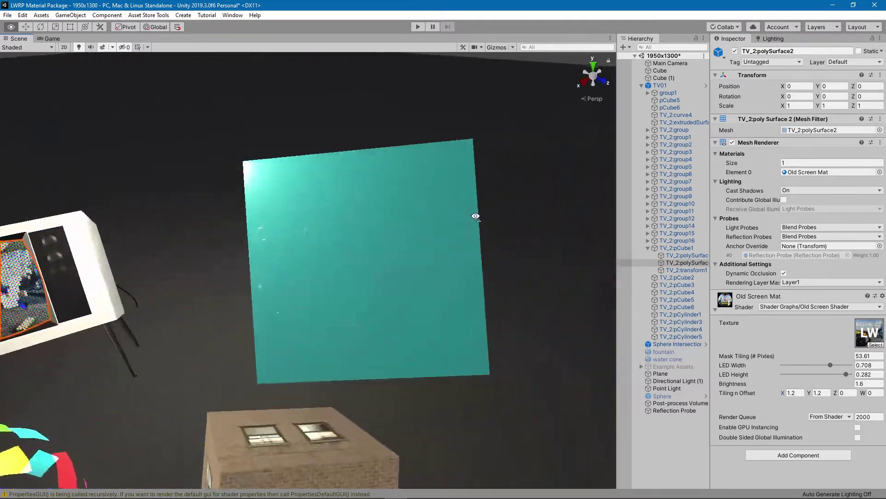
pyautogui.scroll(6, 475, 216)
pyautogui.click(313, 247)
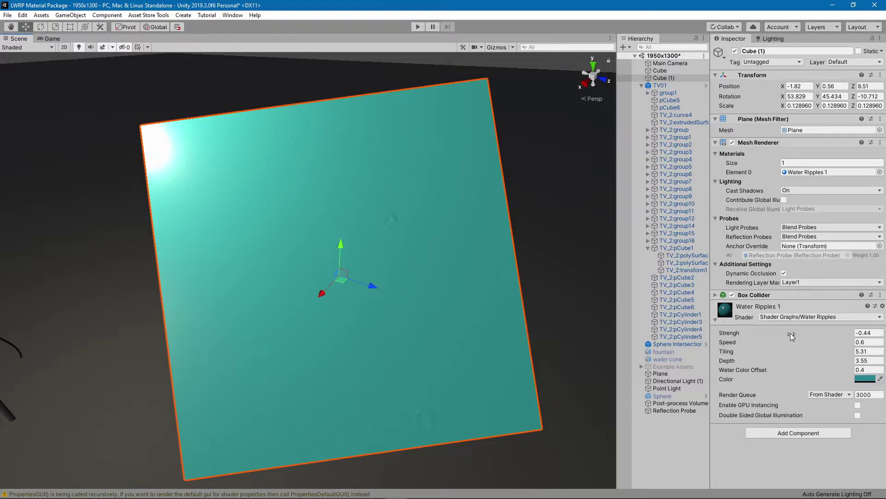
pyautogui.moveTo(791, 334)
pyautogui.mouseDown()
pyautogui.moveTo(805, 333)
pyautogui.moveTo(780, 333)
pyautogui.mouseUp()
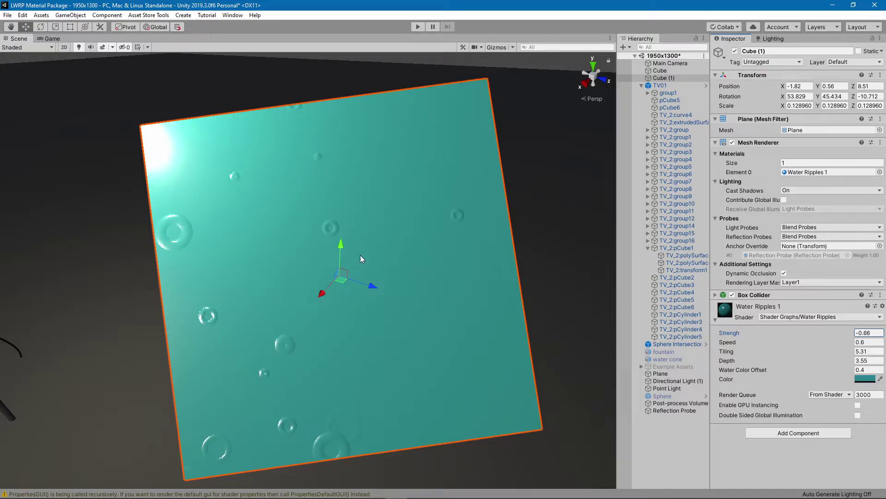
pyautogui.moveTo(756, 345); pyautogui.dragTo(870, 363)
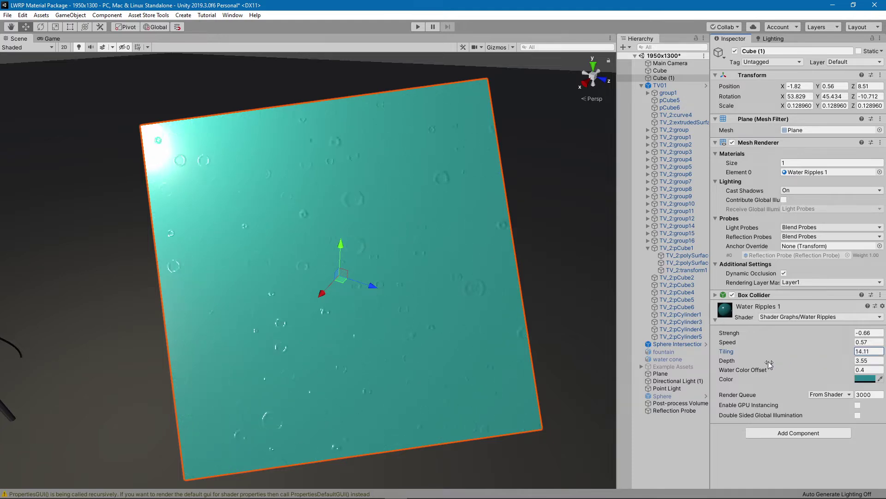
pyautogui.moveTo(768, 362)
pyautogui.mouseDown()
pyautogui.moveTo(805, 361)
pyautogui.moveTo(777, 364)
pyautogui.mouseUp()
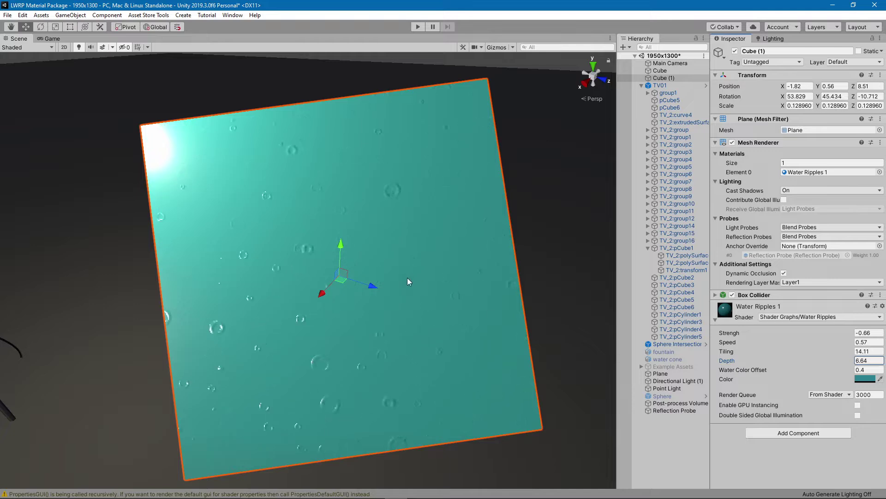
# - Undo an accidental downward Y move of the teal plane
pyautogui.moveTo(341, 252); pyautogui.dragTo(363, 272)
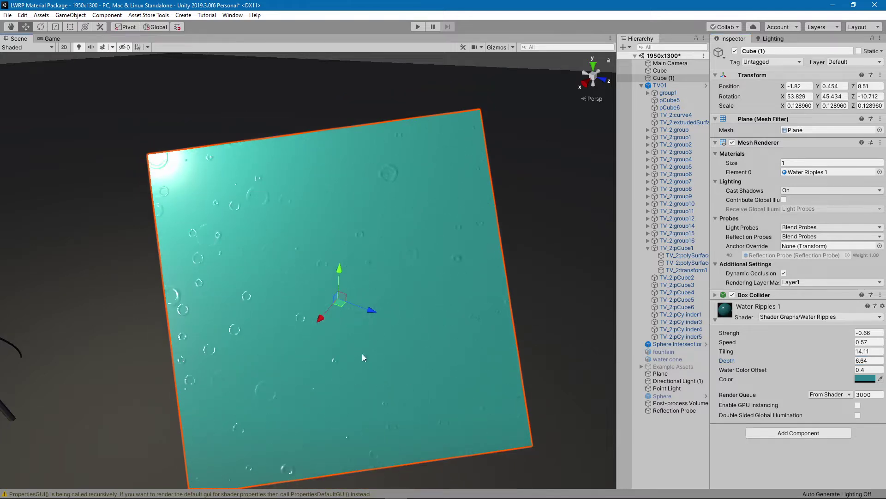
pyautogui.hotkey('ctrl', 'z')
pyautogui.press('s')
pyautogui.moveTo(412, 362); pyautogui.dragTo(368, 405, button='right')
pyautogui.keyDown('alt'); pyautogui.moveTo(367, 404); pyautogui.dragTo(324, 350); pyautogui.keyUp('alt')
# - Select Sphere Intersection (1) and set its Procedural Polygons Tiling to 7.58
pyautogui.click(324, 347)
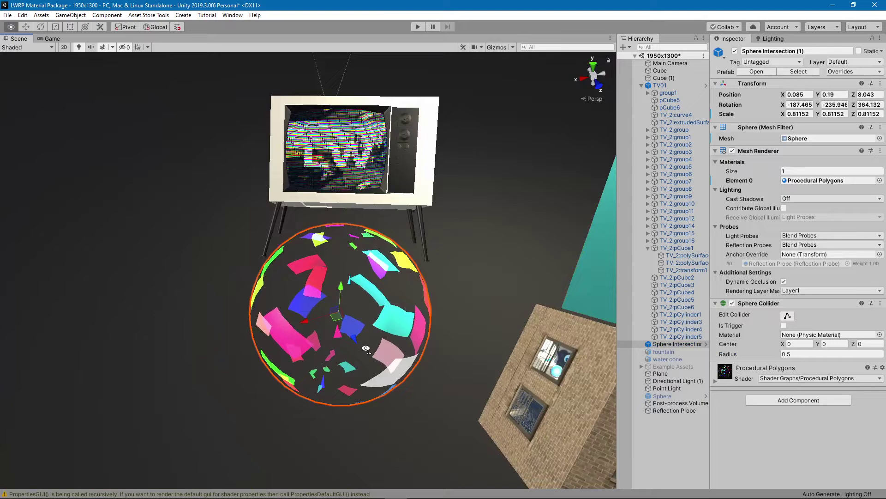
pyautogui.press('a')
pyautogui.moveTo(324, 347); pyautogui.dragTo(394, 320, button='right')
pyautogui.press('w')
pyautogui.click(737, 375)
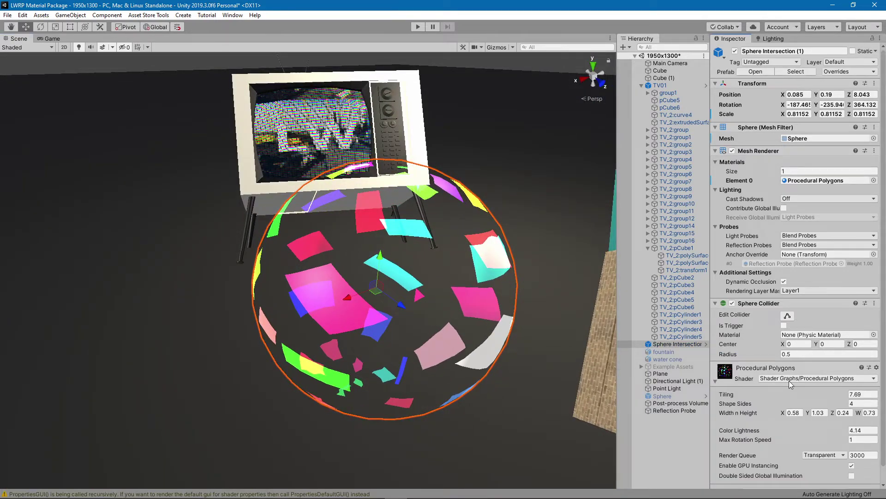
pyautogui.moveTo(746, 396); pyautogui.dragTo(790, 403)
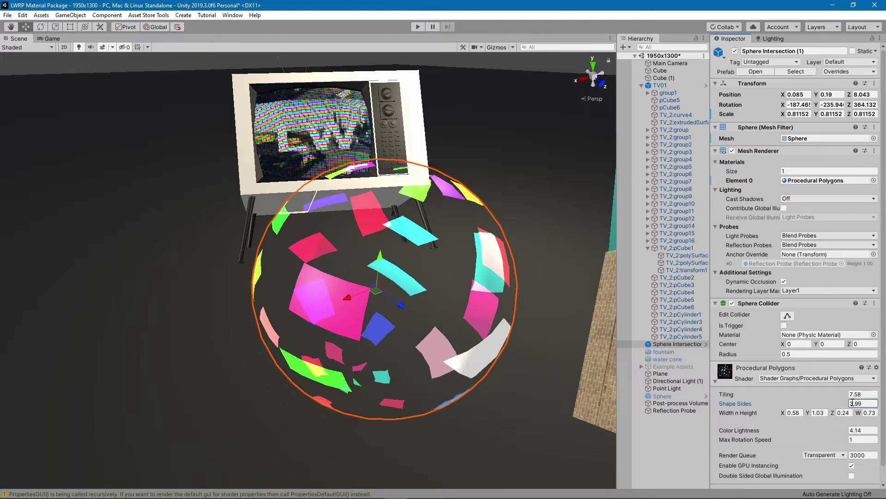
# - Set Shape Sides to 3, adjust width, Color Lightness 3.14 and Max Rotation Speed 6.38
pyautogui.click(863, 403)
pyautogui.write('3')
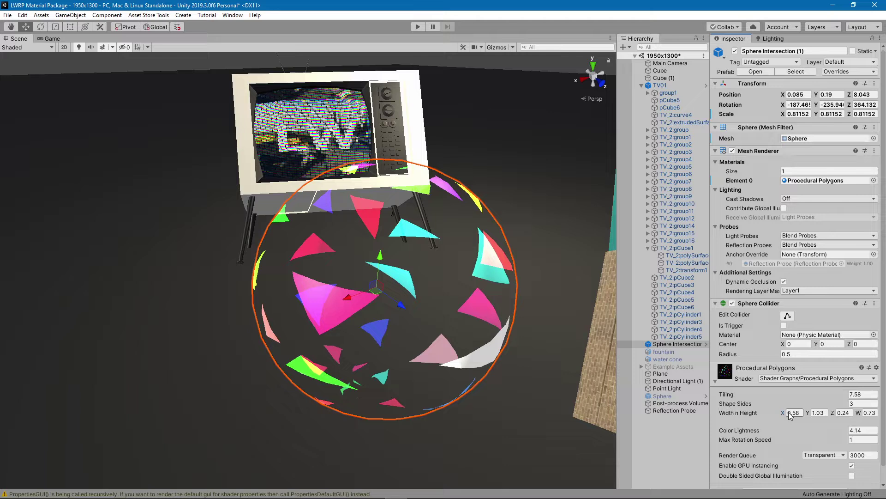
pyautogui.moveTo(784, 414); pyautogui.dragTo(790, 415)
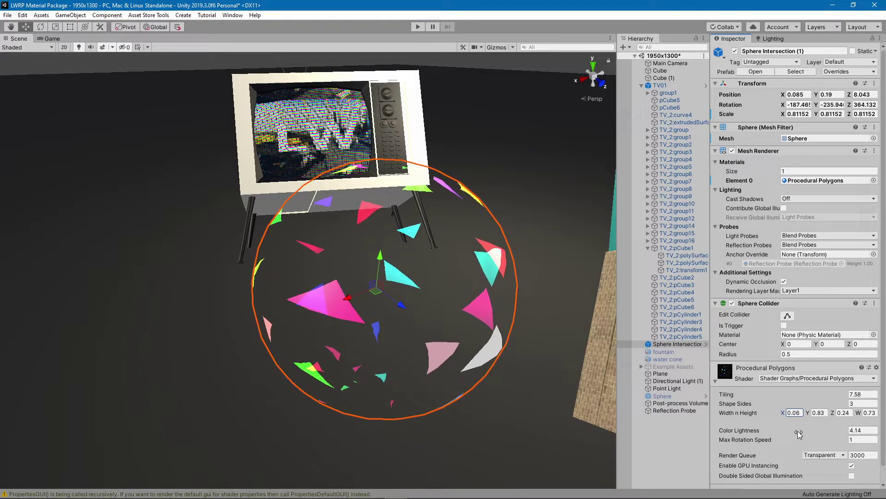
pyautogui.moveTo(798, 434)
pyautogui.mouseDown()
pyautogui.moveTo(840, 432)
pyautogui.moveTo(783, 431)
pyautogui.moveTo(781, 441)
pyautogui.moveTo(814, 441)
pyautogui.mouseUp()
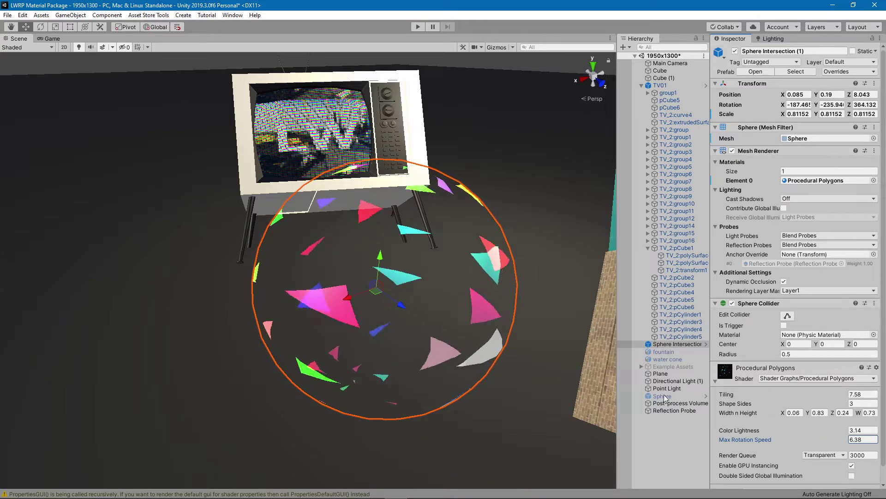
pyautogui.moveTo(458, 320); pyautogui.dragTo(467, 351, button='right')
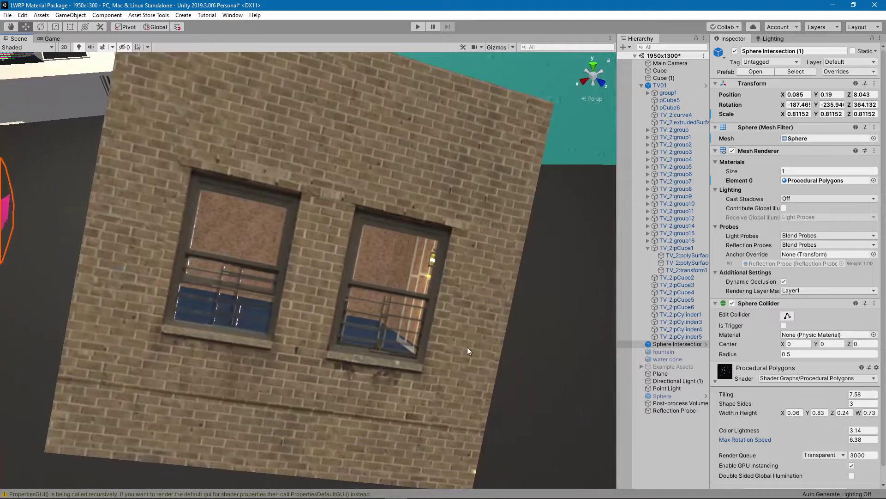
# - Rotate the brick Cube with the Rotate tool to 30.507, -145.484, -189.872
pyautogui.click(457, 309)
pyautogui.click(41, 27)
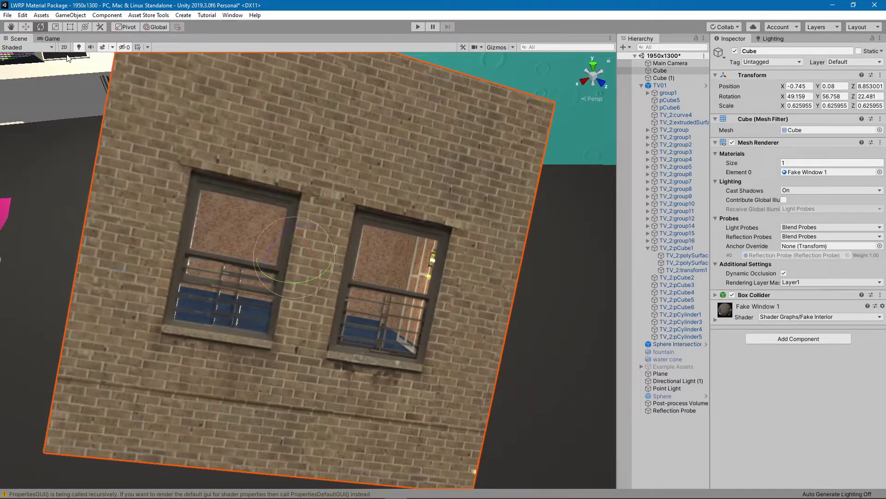
pyautogui.moveTo(282, 277); pyautogui.dragTo(293, 257)
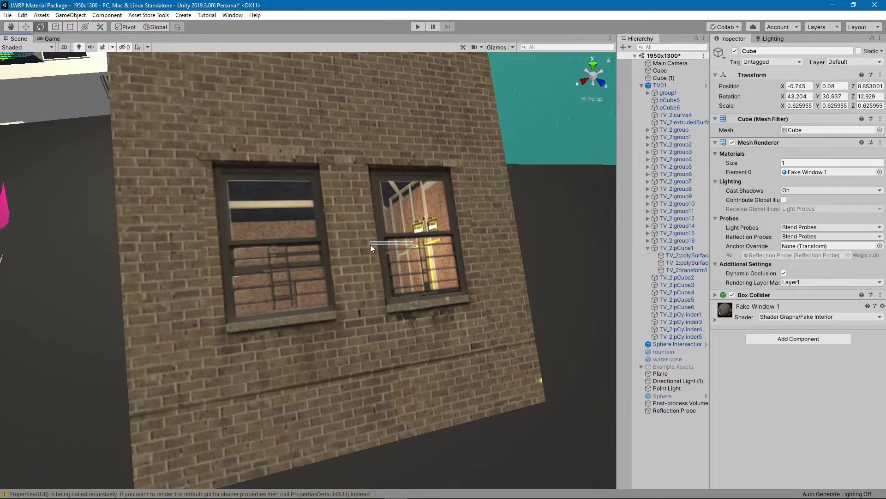
pyautogui.moveTo(322, 258); pyautogui.dragTo(341, 243)
pyautogui.moveTo(296, 264); pyautogui.dragTo(271, 244)
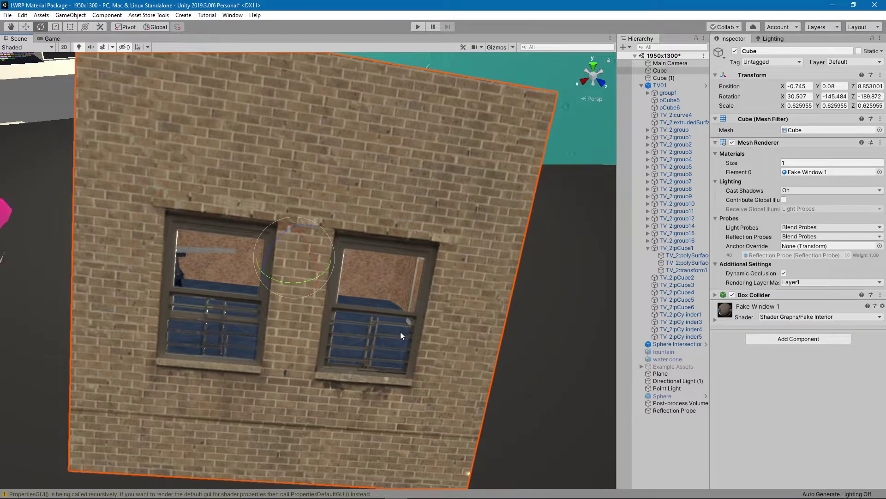
pyautogui.moveTo(400, 332); pyautogui.dragTo(398, 334, button='right')
pyautogui.click(716, 319)
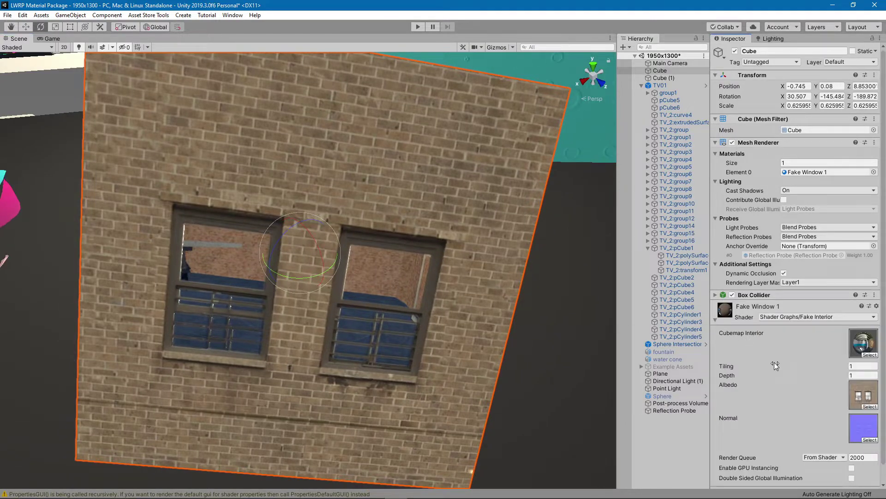
pyautogui.moveTo(749, 366); pyautogui.dragTo(854, 364)
pyautogui.moveTo(422, 222); pyautogui.dragTo(385, 218, button='right')
pyautogui.press('w')
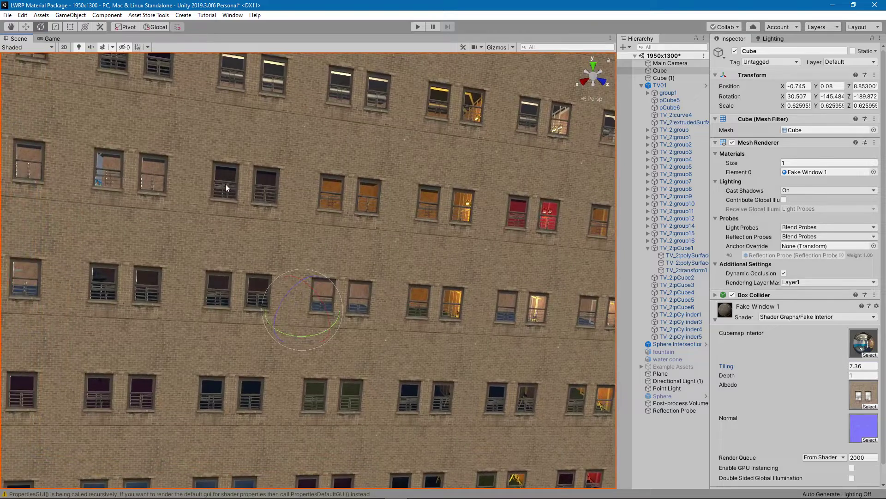
pyautogui.moveTo(103, 177); pyautogui.dragTo(147, 175, button='right')
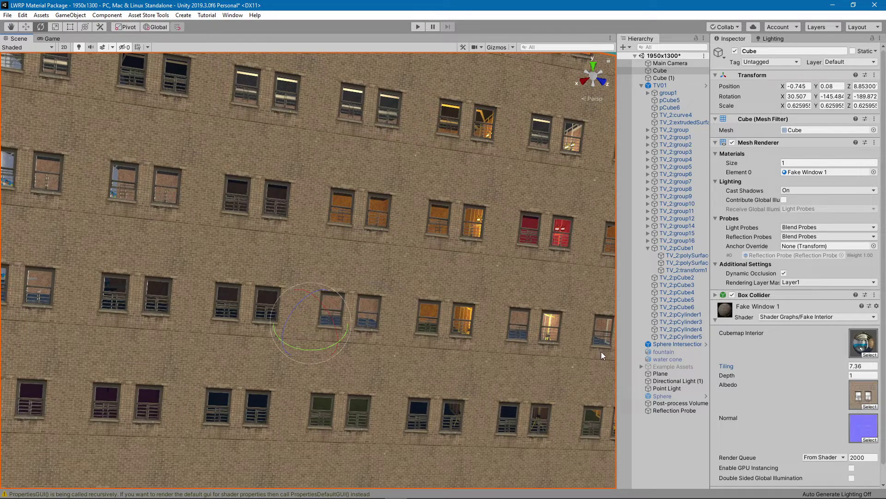
pyautogui.moveTo(772, 376)
pyautogui.mouseDown()
pyautogui.moveTo(761, 375)
pyautogui.moveTo(771, 374)
pyautogui.mouseUp()
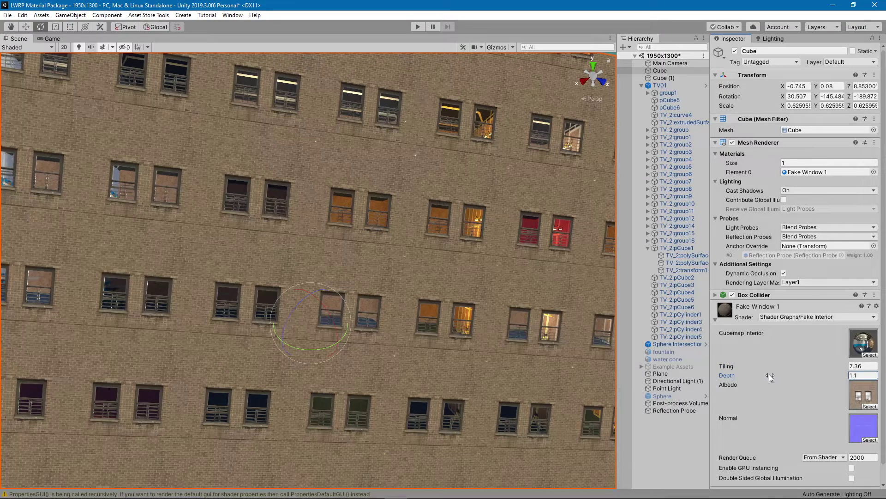
pyautogui.moveTo(769, 375); pyautogui.dragTo(768, 375)
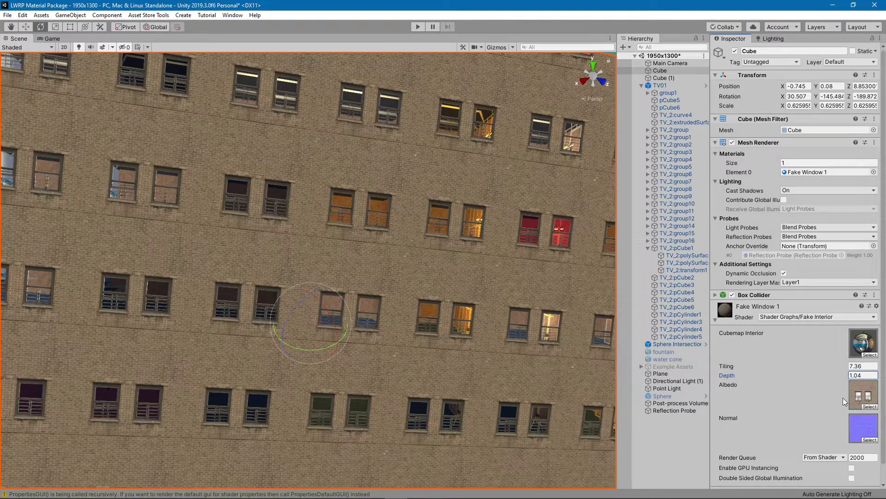
pyautogui.scroll(-1, 851, 388)
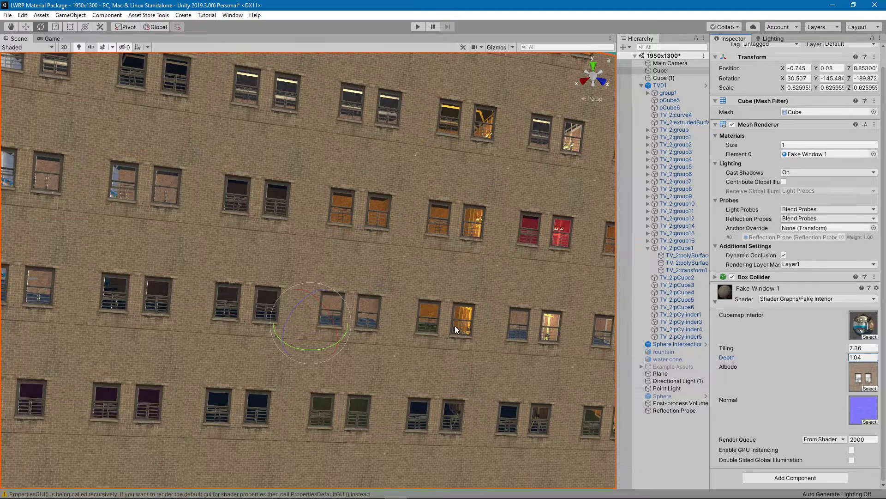
pyautogui.moveTo(455, 325); pyautogui.dragTo(449, 322, button='right')
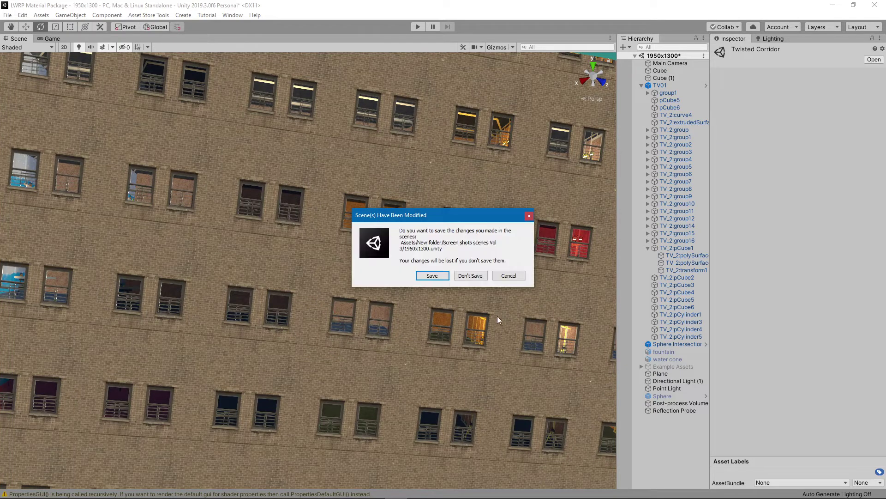
# - Load Twisted Corridor with Don't Save, then run Clear Baked Data in the Lighting settings
pyautogui.click(470, 275)
pyautogui.keyDown('alt'); pyautogui.moveTo(264, 261); pyautogui.dragTo(393, 231); pyautogui.keyUp('alt')
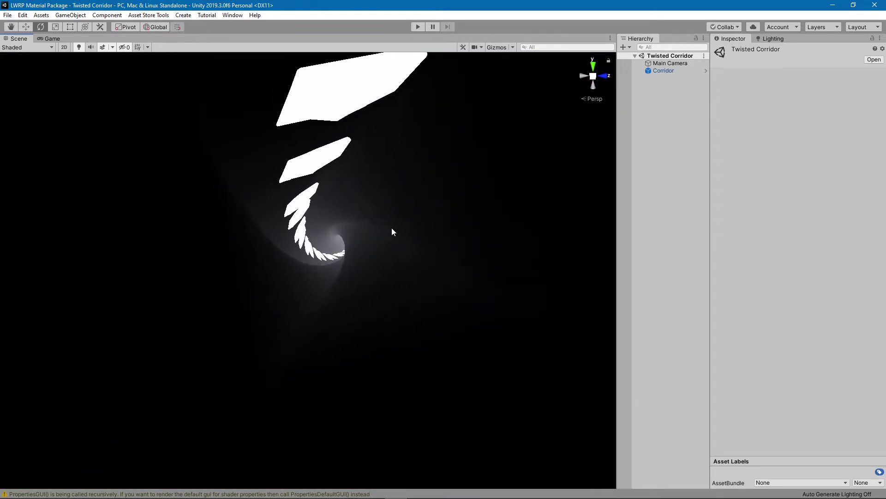
pyautogui.click(502, 270)
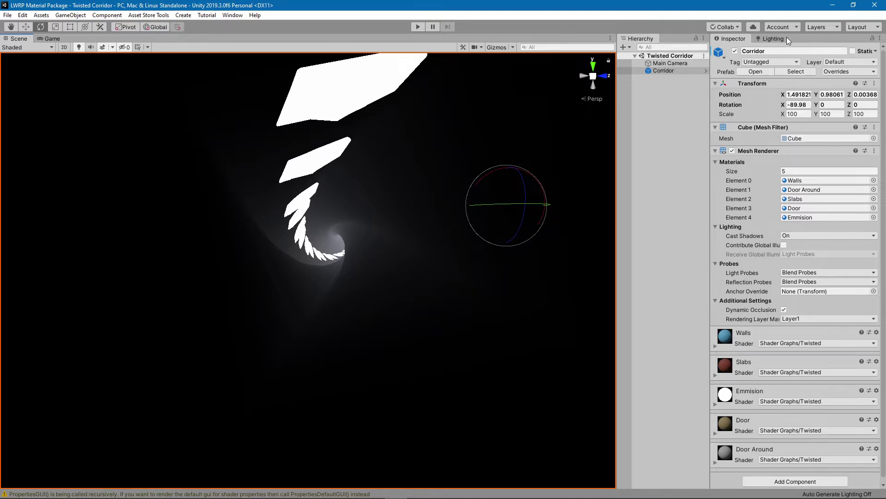
pyautogui.click(771, 38)
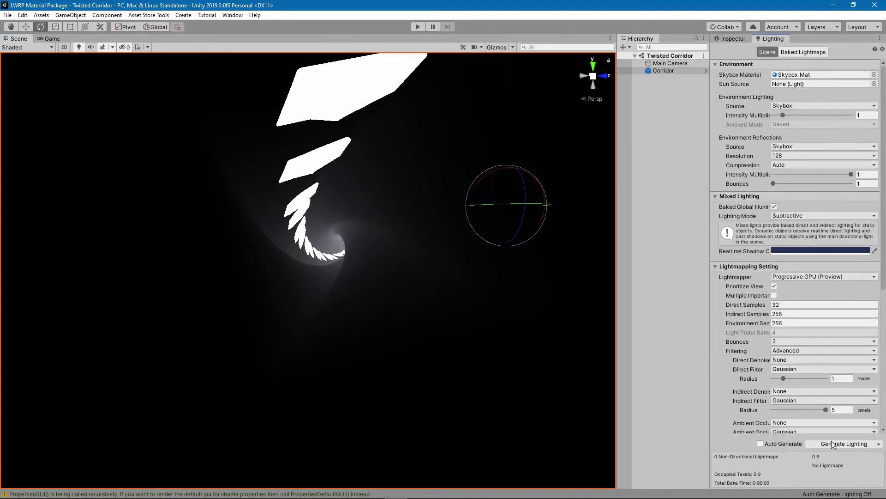
pyautogui.click(880, 444)
pyautogui.click(831, 461)
pyautogui.keyDown('alt'); pyautogui.moveTo(384, 253); pyautogui.dragTo(577, 245); pyautogui.keyUp('alt')
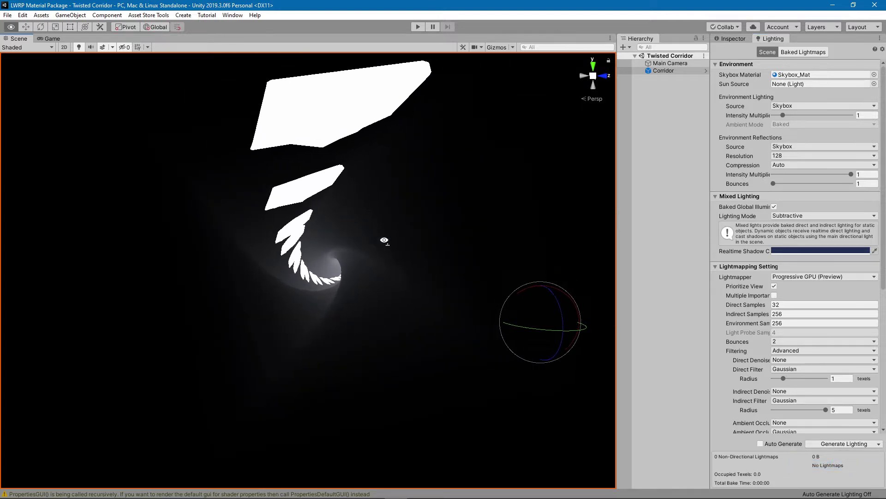
# - Add a Directional Light to the scene from the Corridor's Light menu
pyautogui.rightClick(659, 72)
pyautogui.moveTo(713, 204)
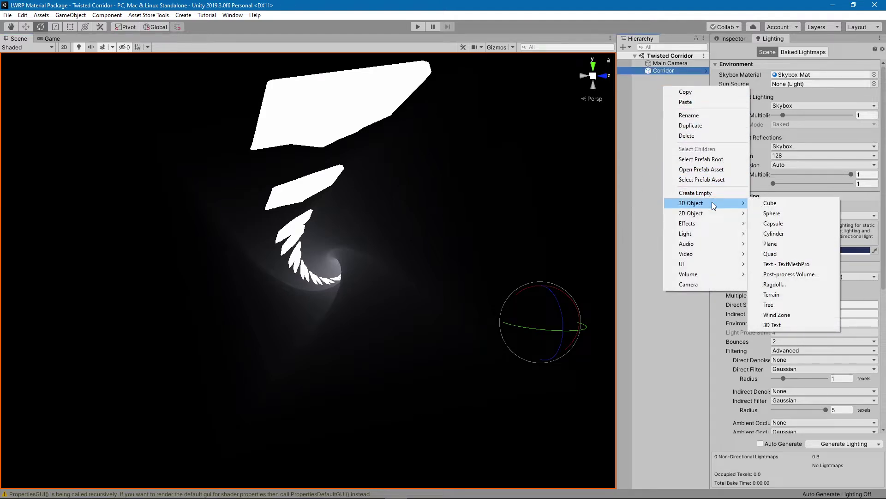
pyautogui.moveTo(705, 234)
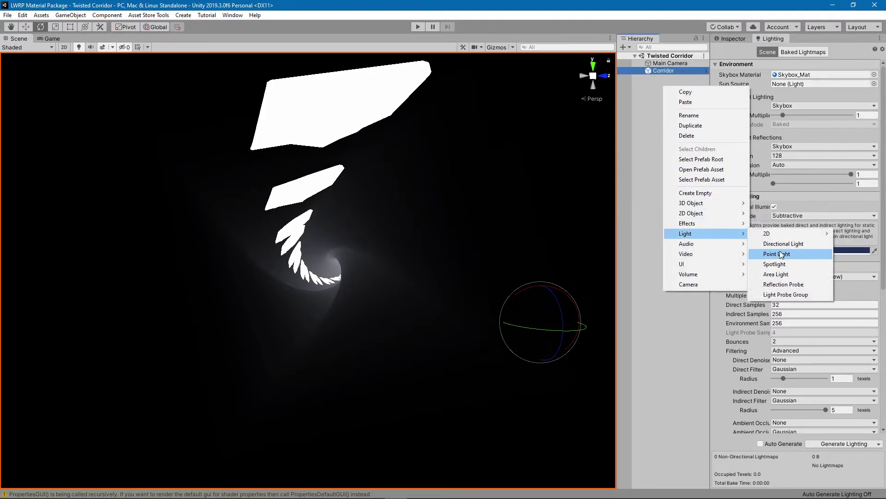
pyautogui.click(759, 247)
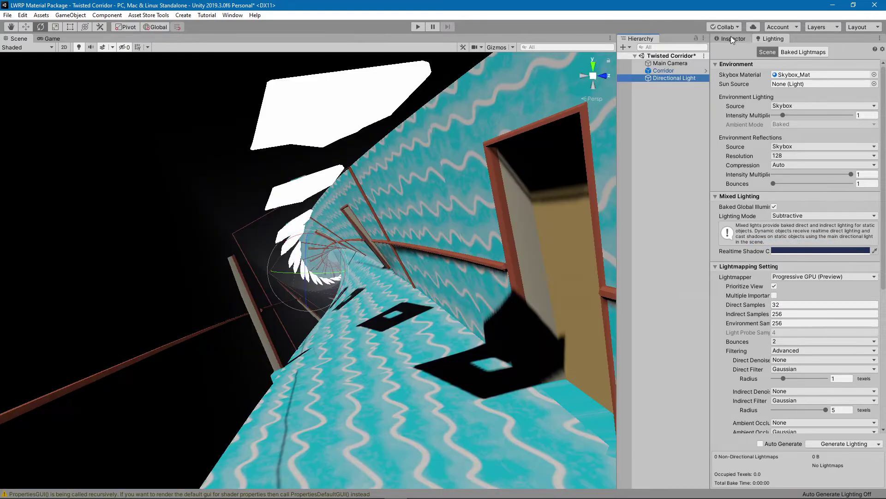
pyautogui.click(730, 38)
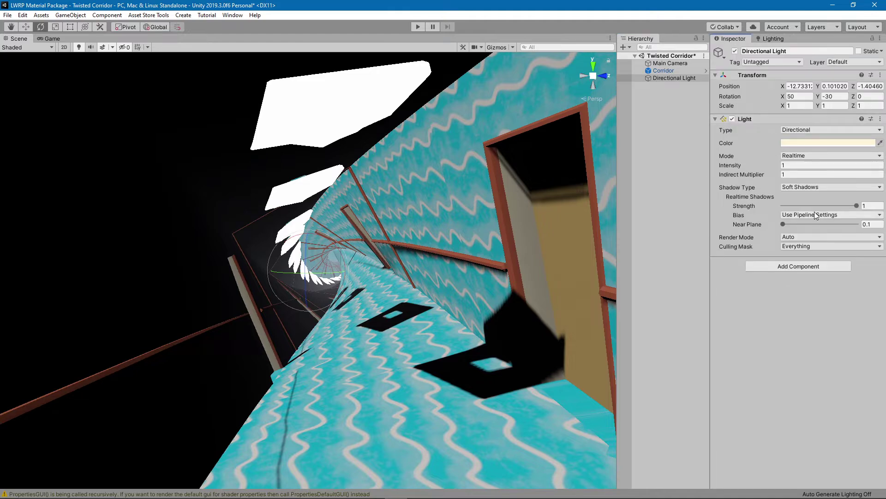
# - Set the Corridor's Mesh Renderer Cast Shadows to Off
pyautogui.click(647, 72)
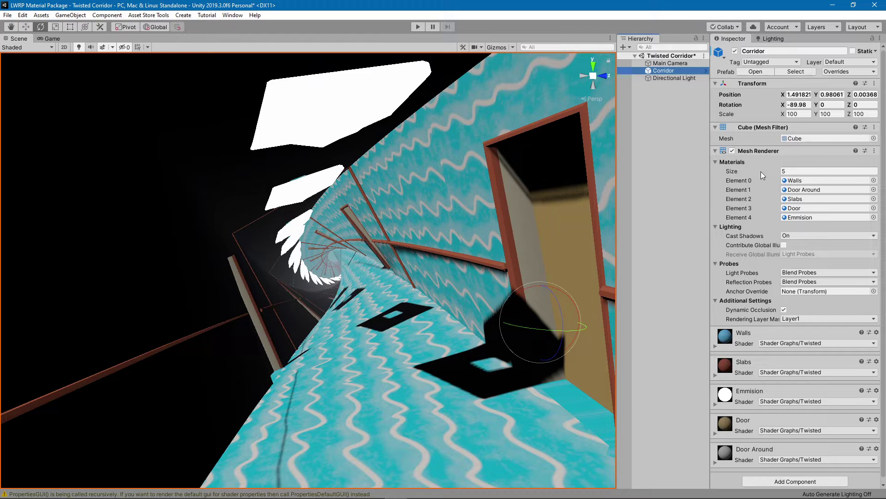
pyautogui.click(808, 236)
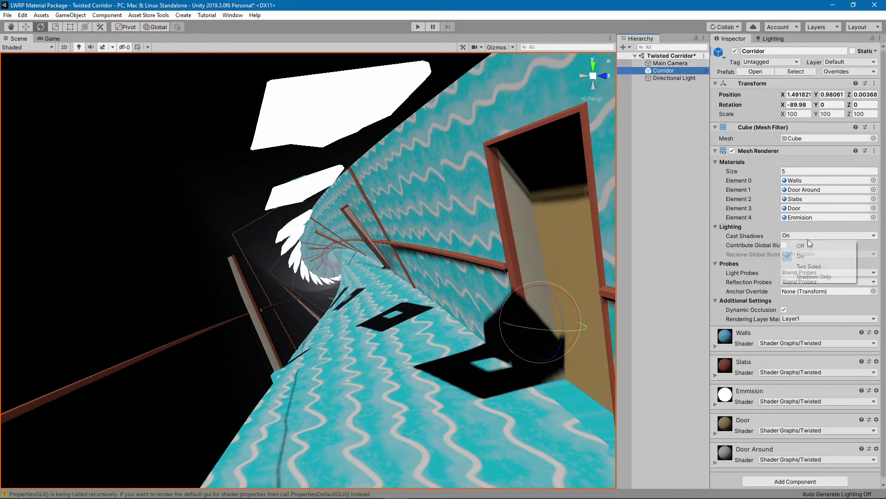
pyautogui.click(813, 251)
pyautogui.keyDown('alt'); pyautogui.moveTo(406, 253); pyautogui.dragTo(367, 236); pyautogui.keyUp('alt')
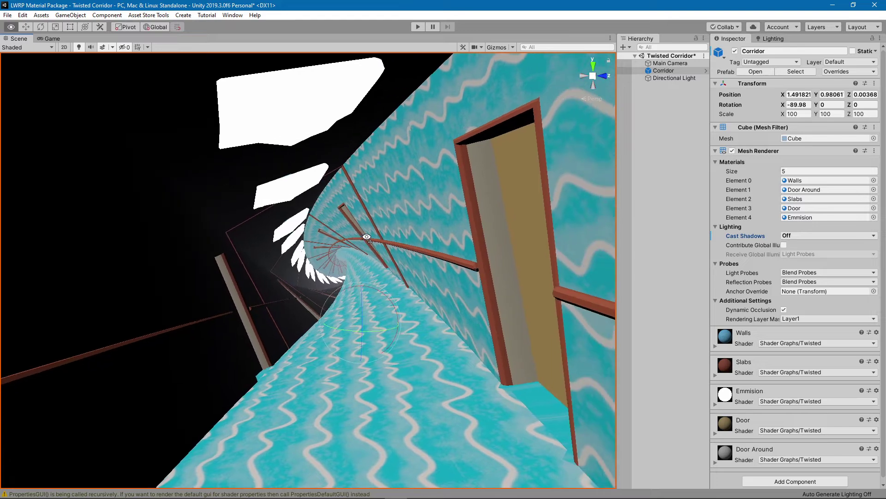
# - Duplicate the Directional Light and rotate the copy to light the corridor from another angle
pyautogui.doubleClick(663, 76)
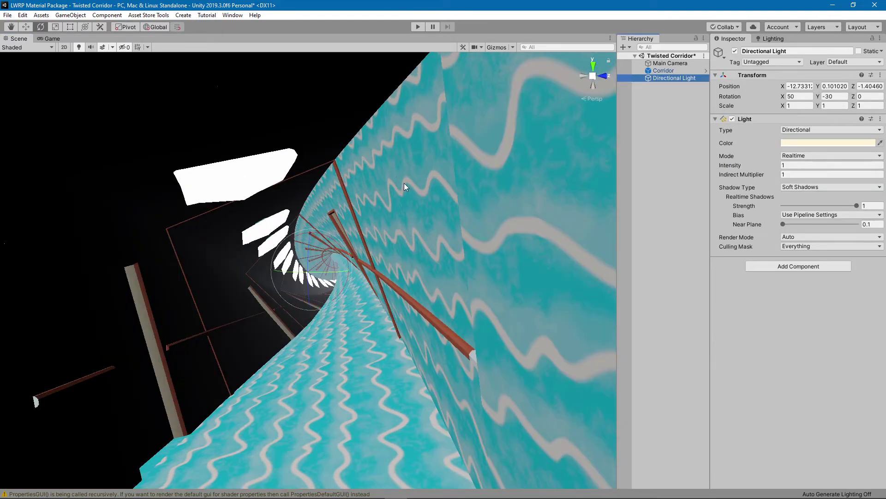
pyautogui.hotkey('ctrl', 'd')
pyautogui.moveTo(326, 242); pyautogui.dragTo(37, 303)
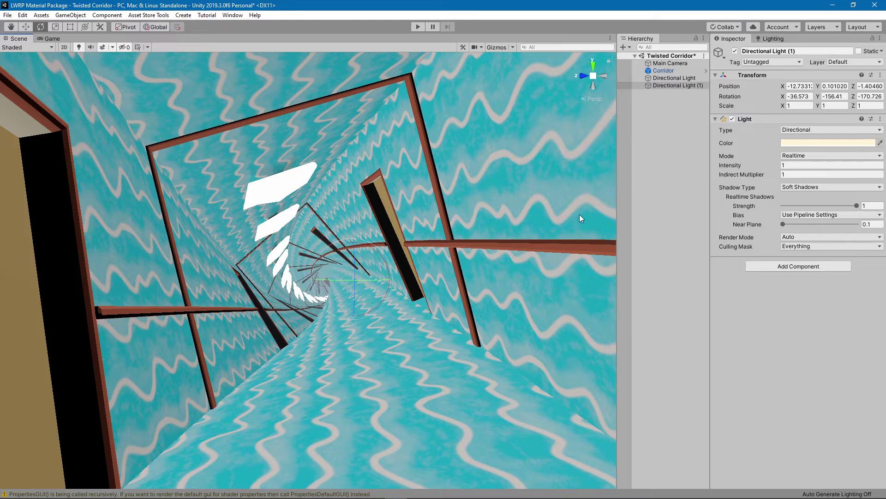
pyautogui.click(652, 71)
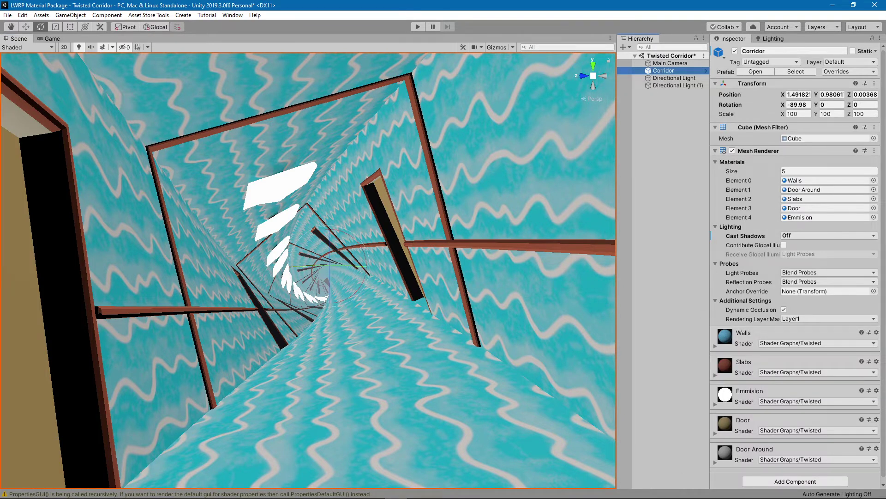
# - Multi-edit the corridor's five Twisted materials, dragging Multiplier from 5.32 down to 2.33
pyautogui.doubleClick(795, 207)
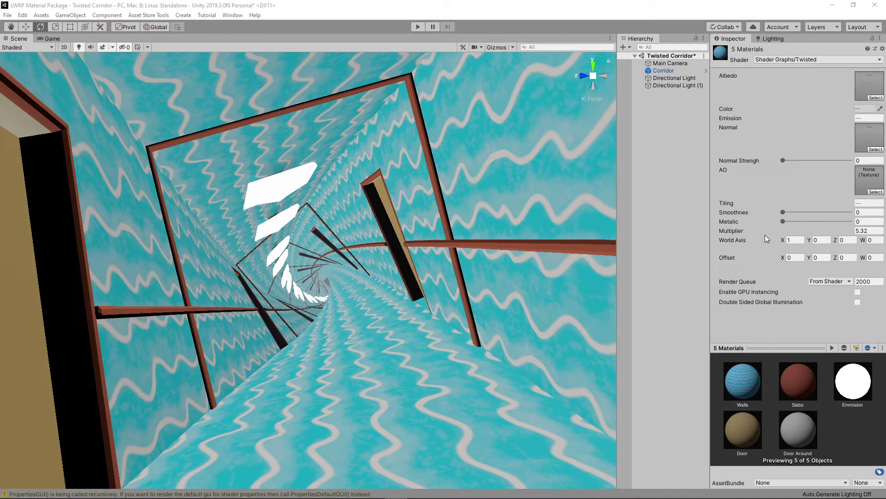
pyautogui.moveTo(799, 230); pyautogui.dragTo(751, 236)
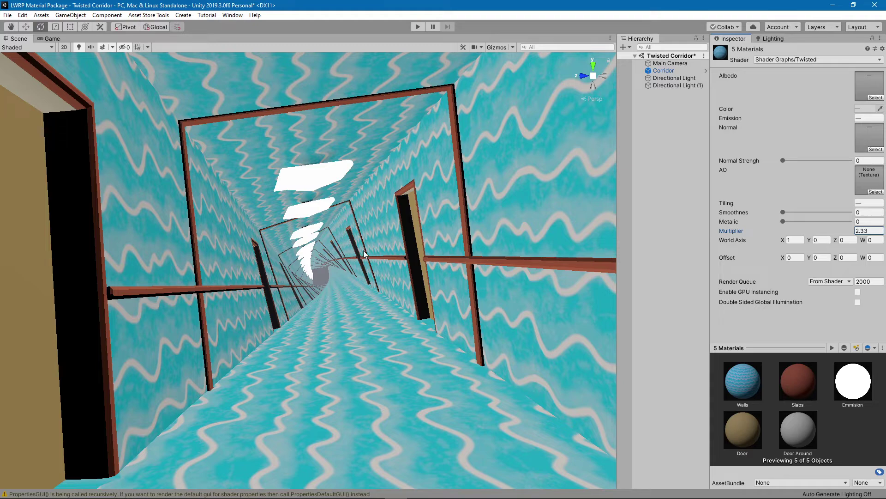
pyautogui.click(802, 241)
pyautogui.write('0.5')
pyautogui.click(826, 240)
pyautogui.write('.5')
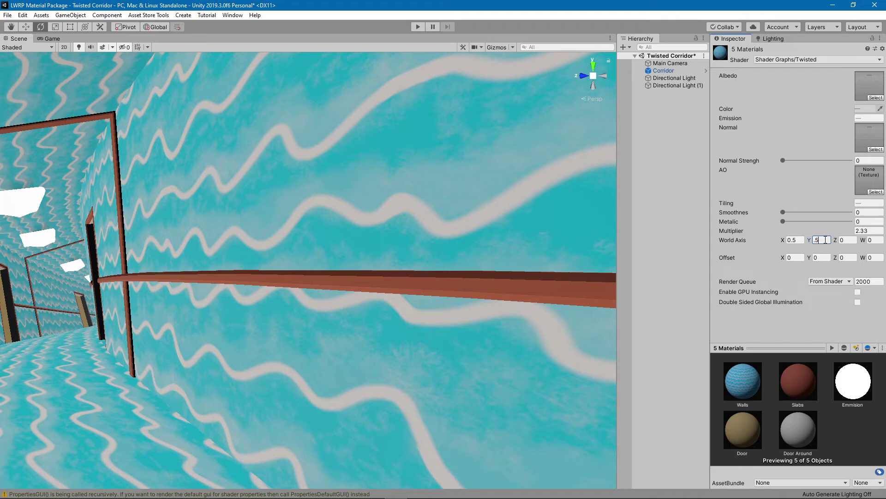
pyautogui.moveTo(291, 251); pyautogui.dragTo(195, 265, button='right')
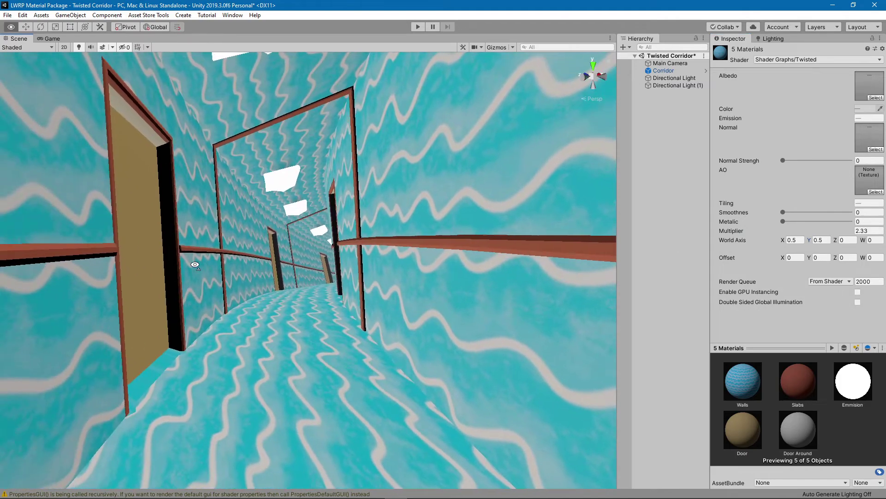
pyautogui.press('w')
pyautogui.moveTo(347, 273); pyautogui.dragTo(182, 355, button='right')
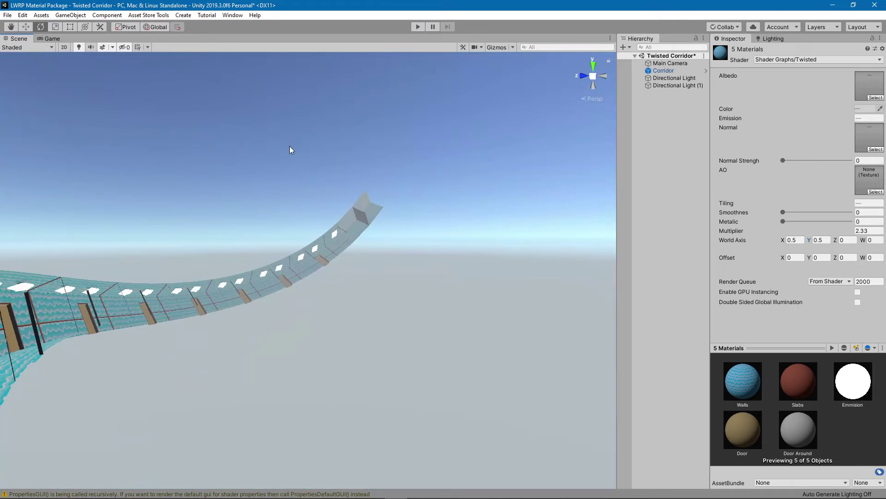
pyautogui.moveTo(308, 252); pyautogui.dragTo(271, 265, button='right')
pyautogui.press('w')
pyautogui.click(798, 241)
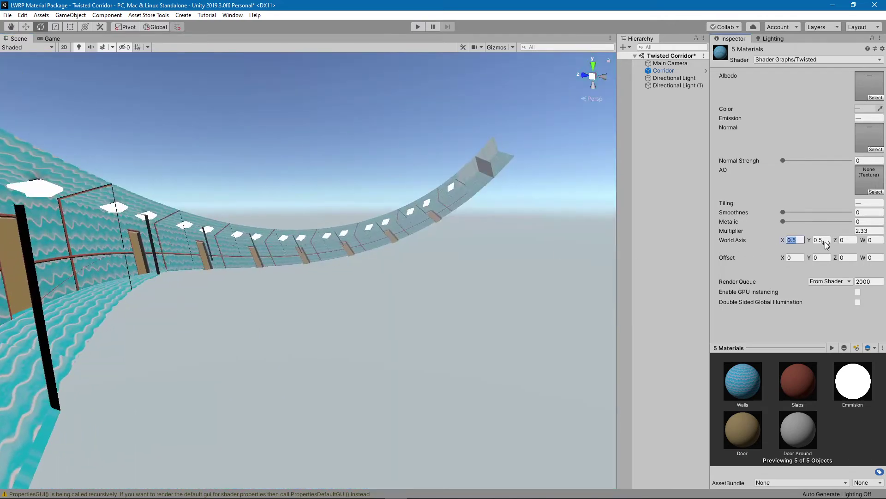
pyautogui.write('0')
pyautogui.click(830, 241)
pyautogui.write('1')
pyautogui.moveTo(358, 246); pyautogui.dragTo(265, 215, button='right')
pyautogui.click(796, 241)
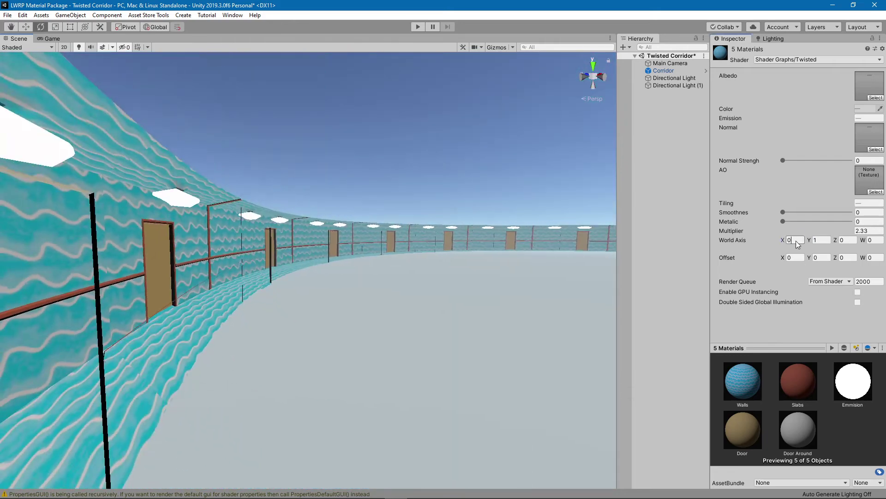
pyautogui.write('1')
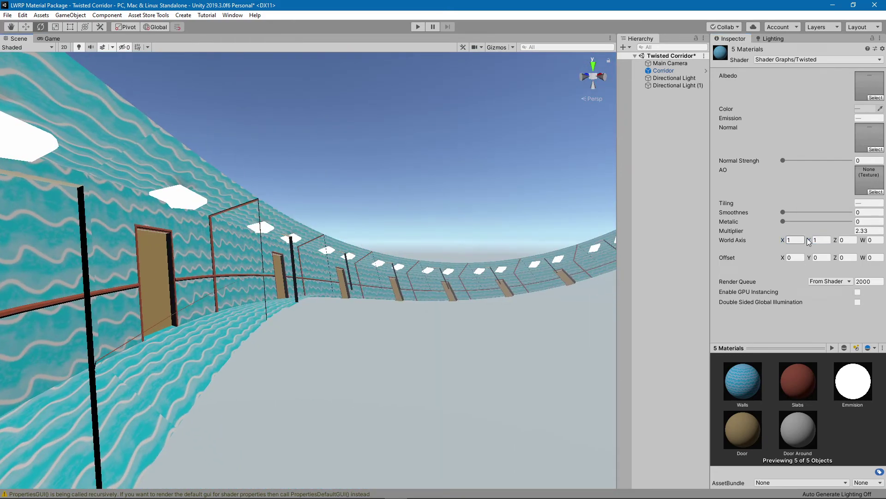
pyautogui.click(818, 240)
pyautogui.write('0')
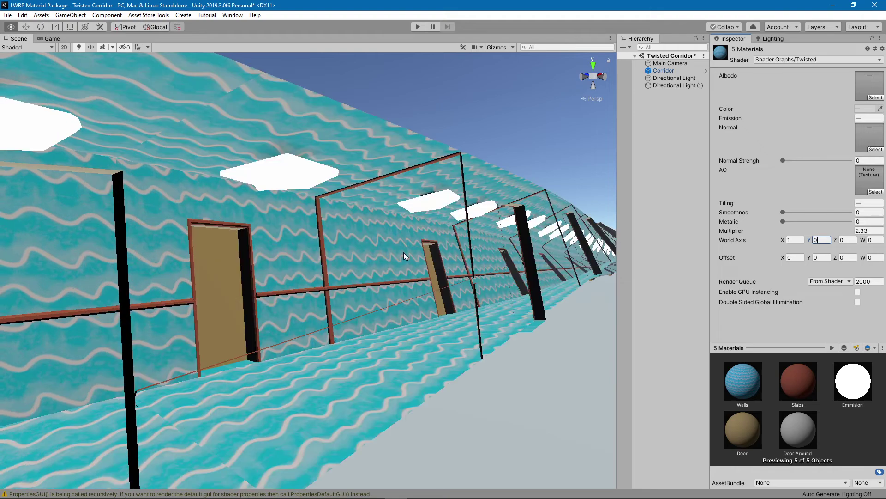
pyautogui.moveTo(405, 256); pyautogui.dragTo(477, 249, button='right')
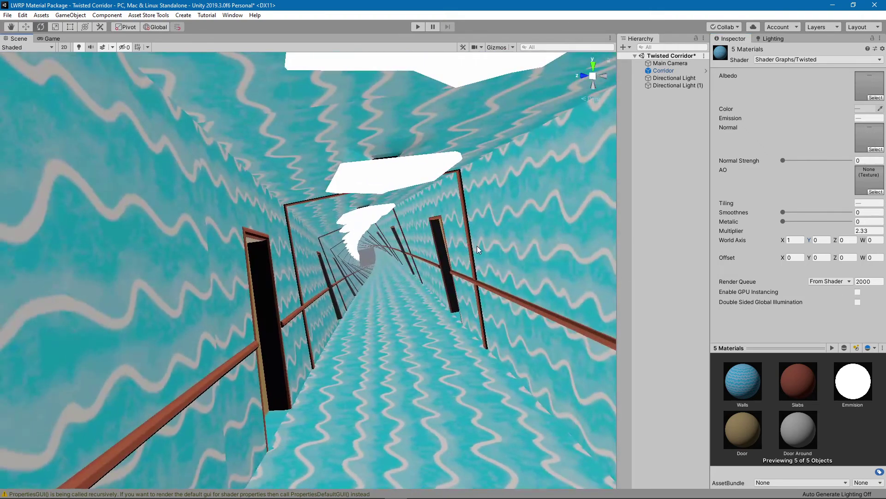